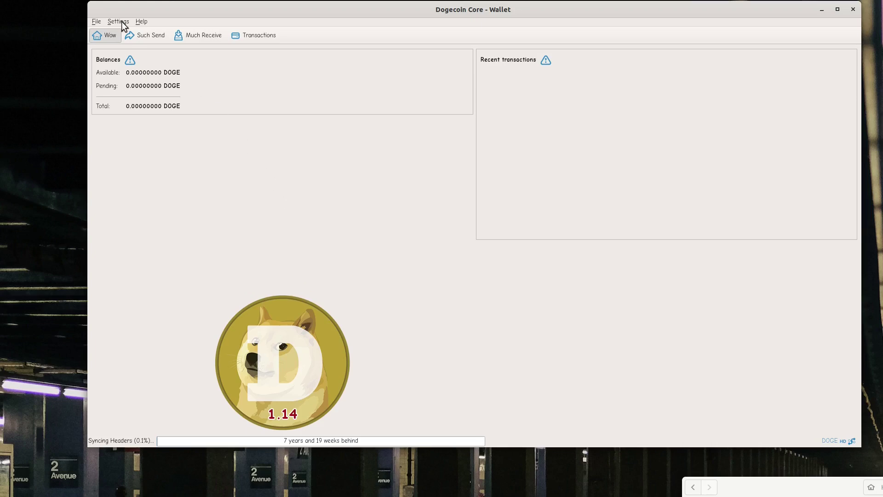
- Open the Debug window's RPC console in Dogecoin Core
click(140, 22)
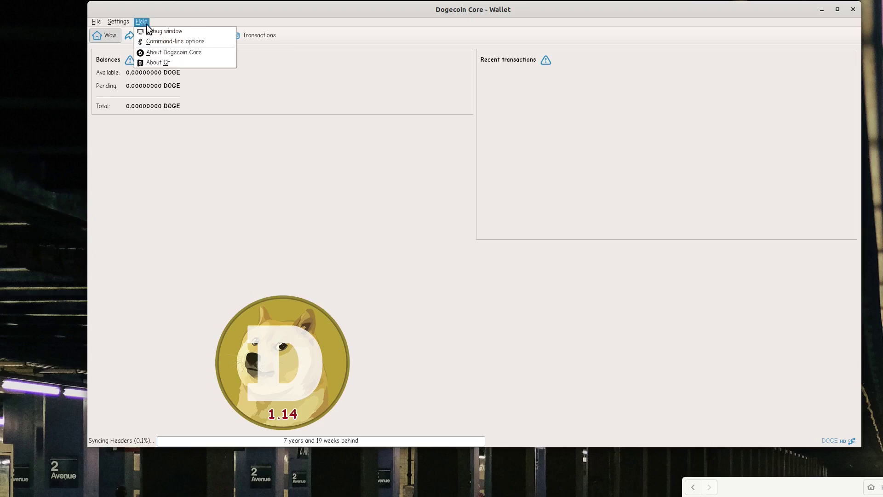
click(156, 32)
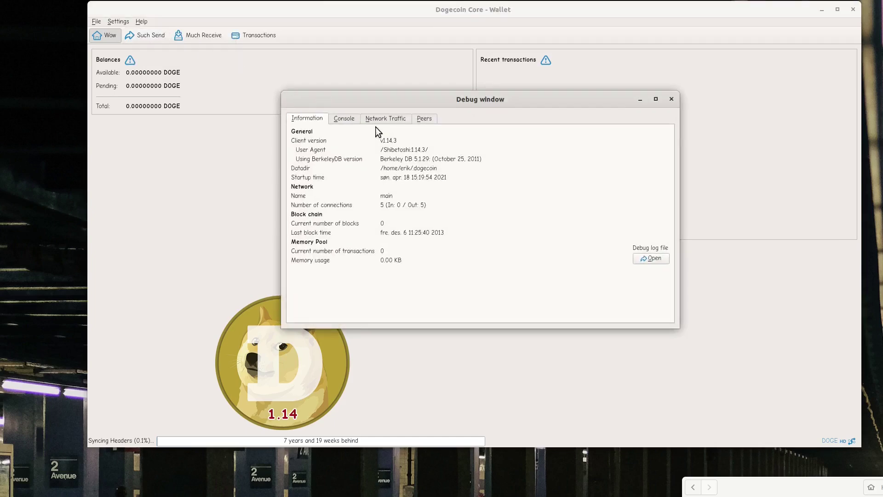
click(353, 119)
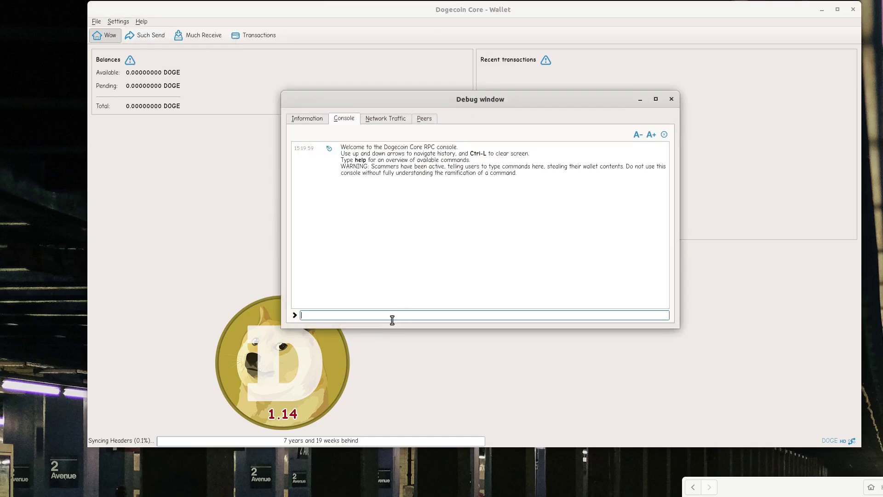
click(372, 311)
- Run dumpwallet "dog.txt" in the console and select the null result
text(dumpwal)
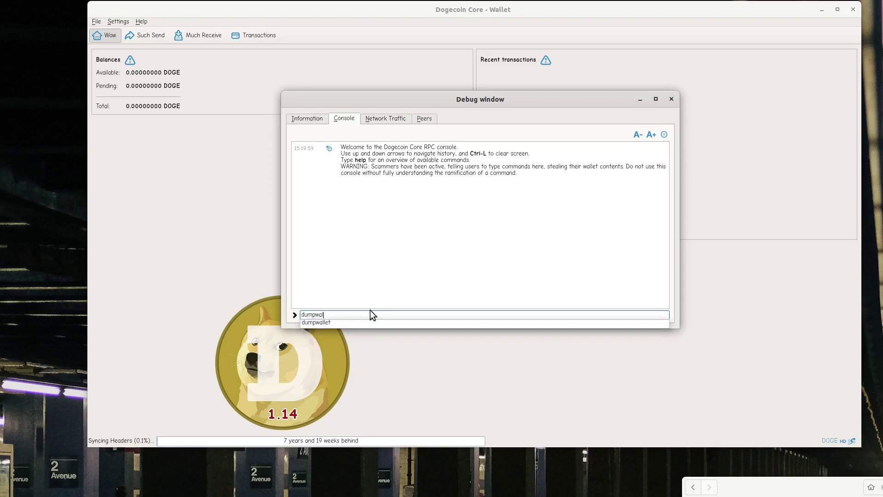
text(let "/tmp/dog2)
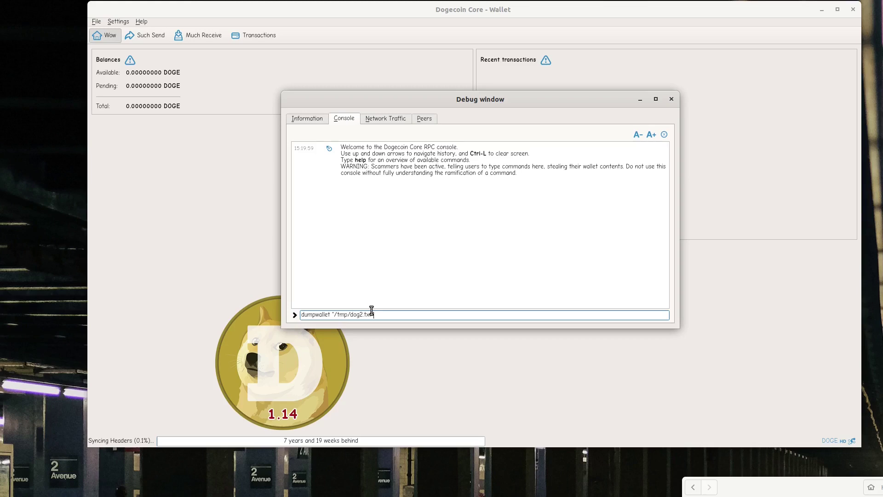
text(.txt")
key(BackSpace)
key(BackSpace)
key(BackSpace)
key(BackSpace)
key(BackSpace)
key(BackSpace)
key(BackSpace)
key(BackSpace)
key(BackSpace)
key(BackSpace)
key(BackSpace)
key(BackSpace)
key(BackSpace)
key(BackSpace)
text(dog.txt)
key(Return)
drag(353, 192, 329, 193)
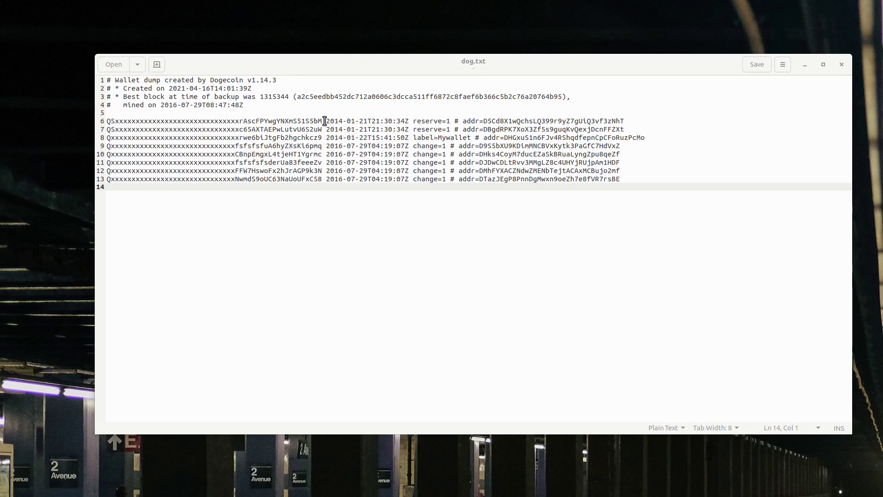
- Inspect dog.txt by selecting line 6's timestamp and address and the change address lines 9–12
drag(324, 120, 450, 121)
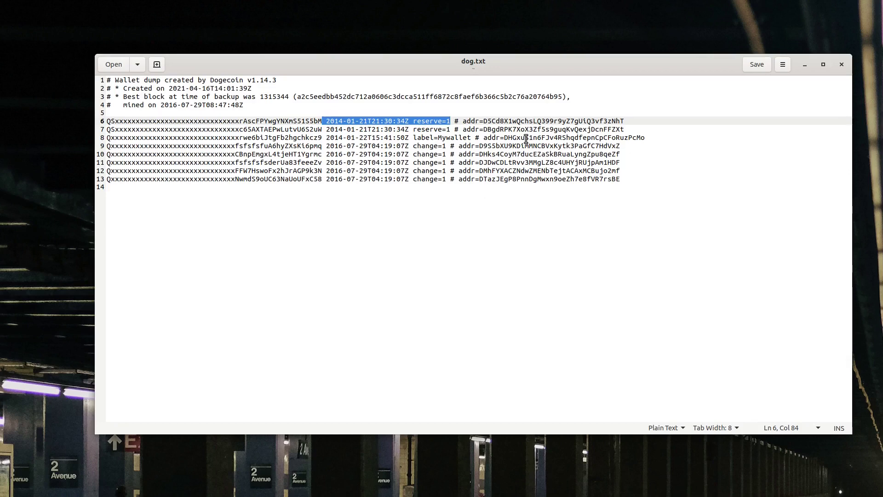
click(487, 120)
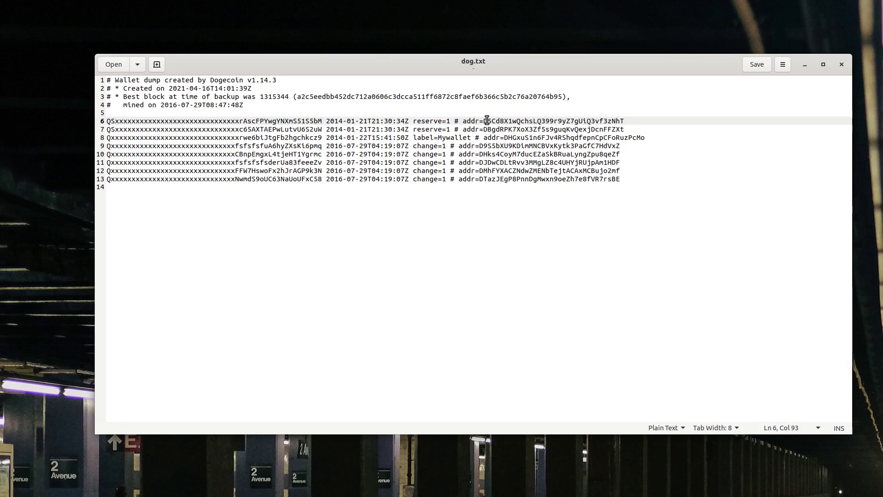
drag(484, 121, 625, 120)
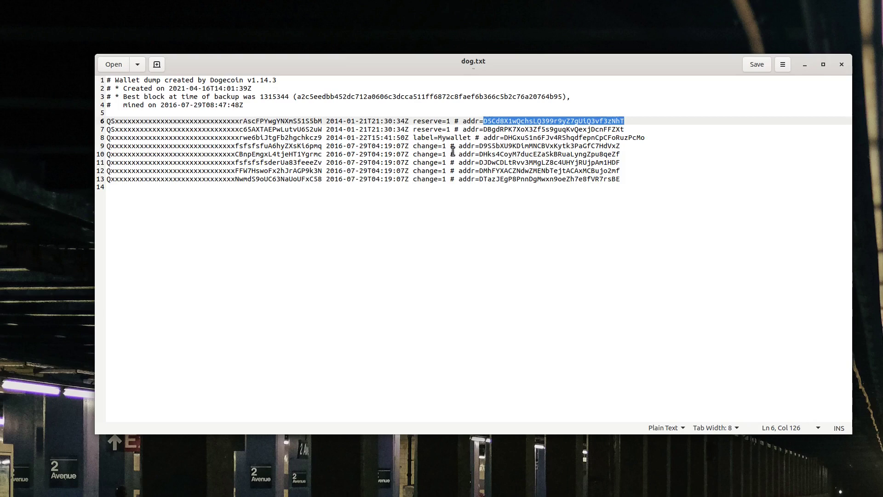
drag(431, 143, 437, 171)
click(485, 170)
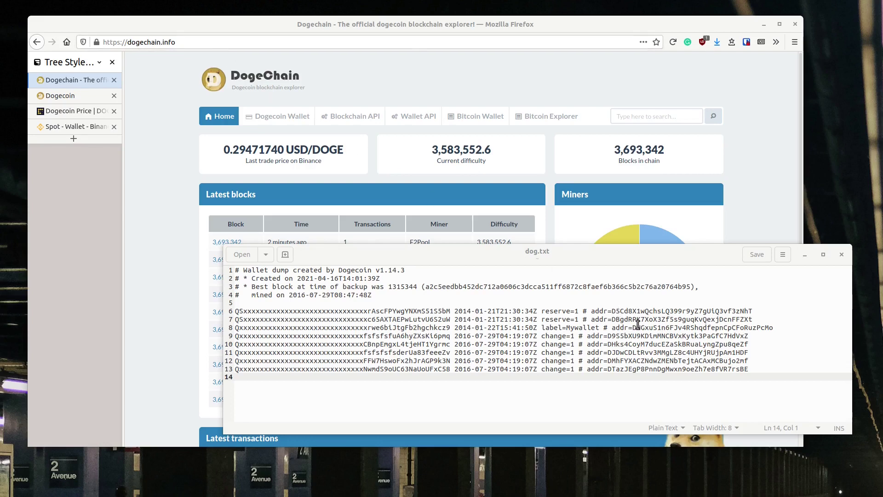
drag(612, 310, 752, 311)
key(ctrl+c)
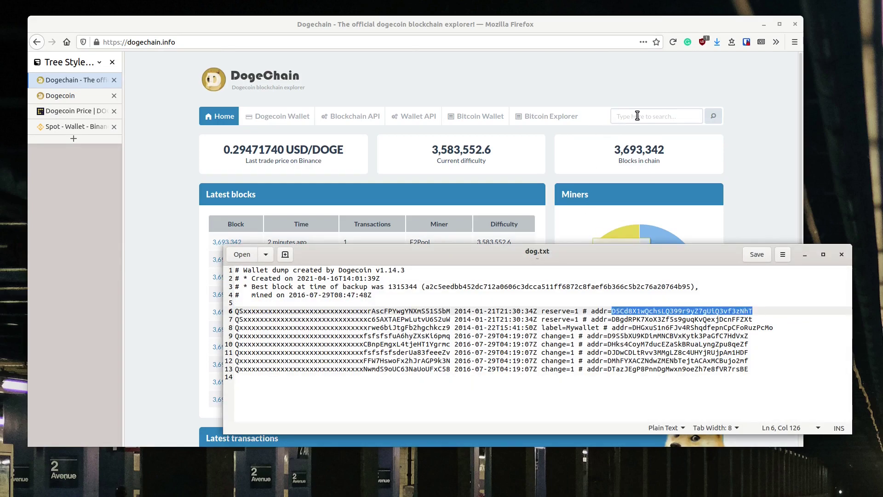
click(642, 116)
key(ctrl+v)
click(710, 119)
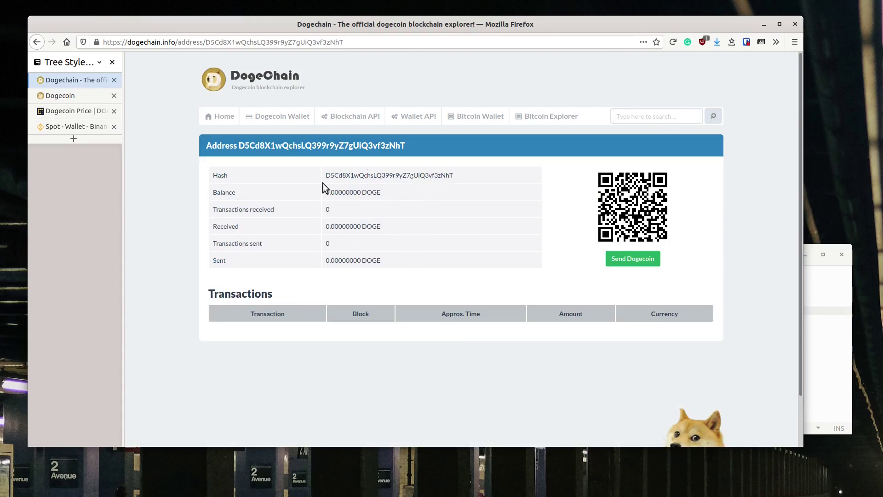
click(818, 363)
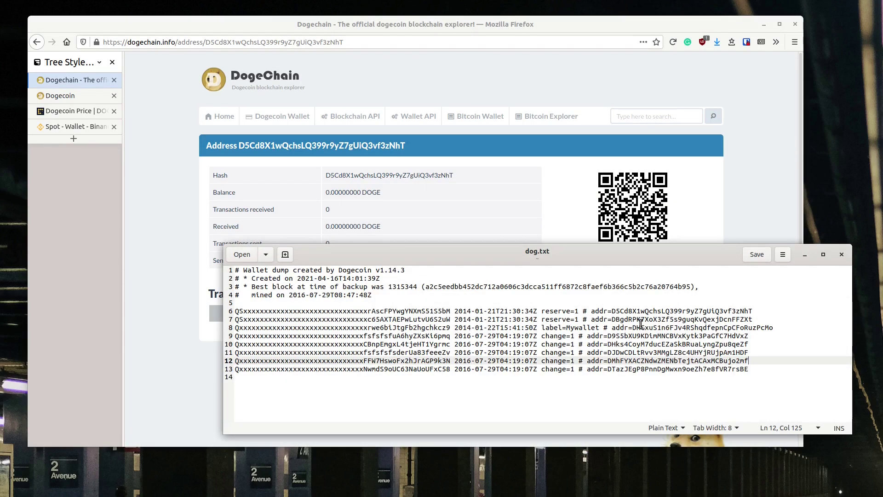
drag(634, 328, 794, 328)
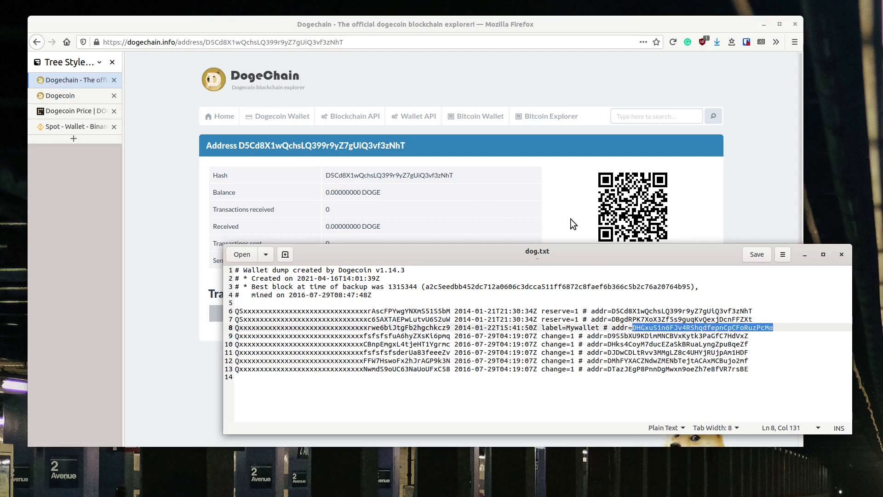
click(571, 219)
click(650, 116)
key(ctrl+v)
click(714, 117)
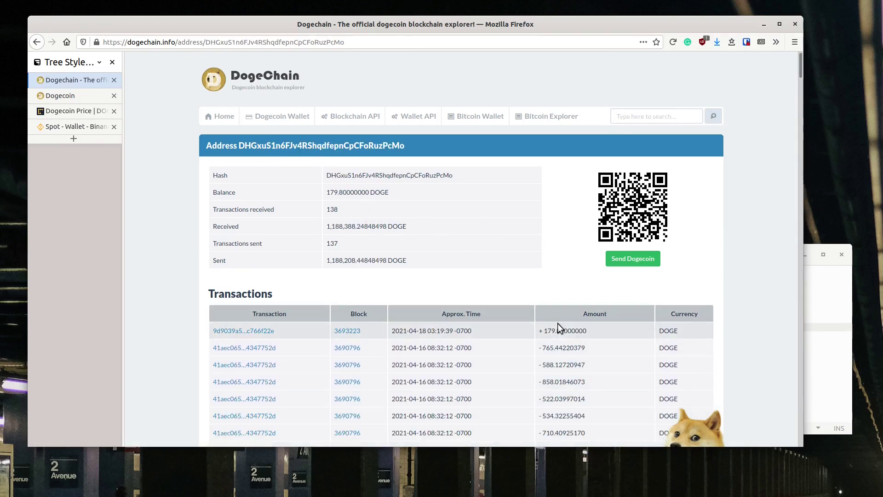
- Examine the line 8, 11 and 9 entries in dog.txt, selecting line 9's address and key
click(826, 359)
click(645, 327)
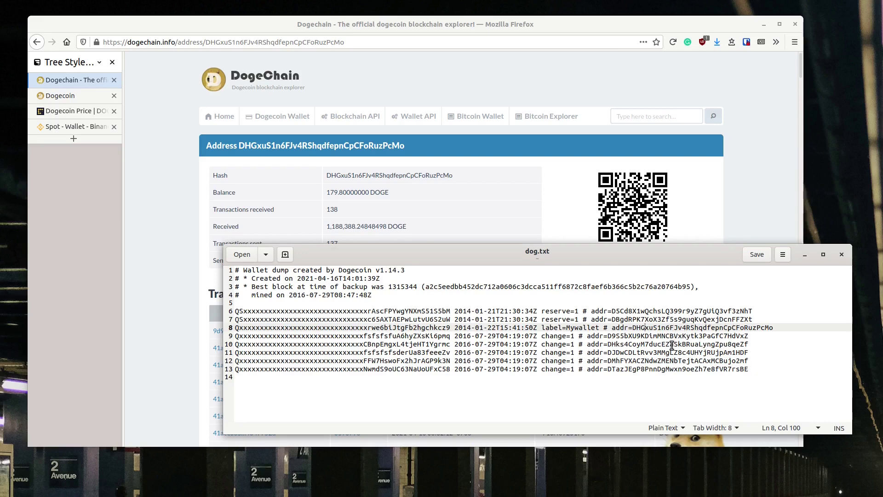
click(642, 352)
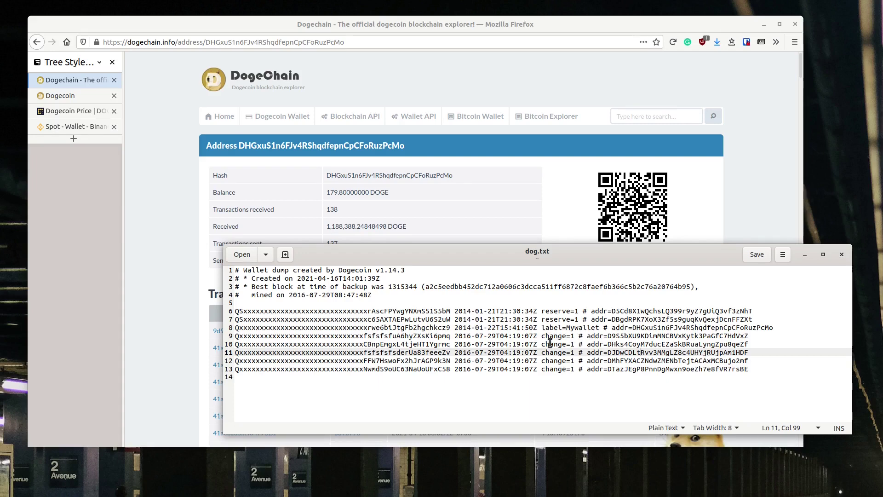
drag(588, 335, 749, 338)
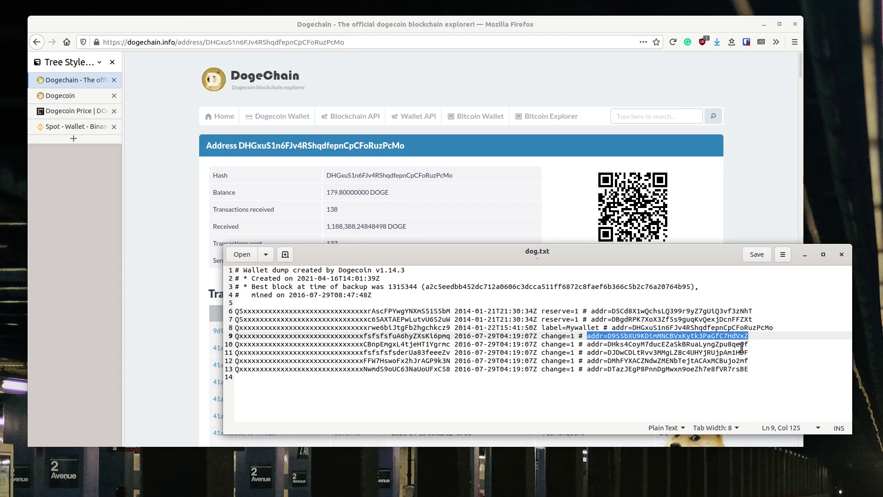
drag(454, 336, 234, 336)
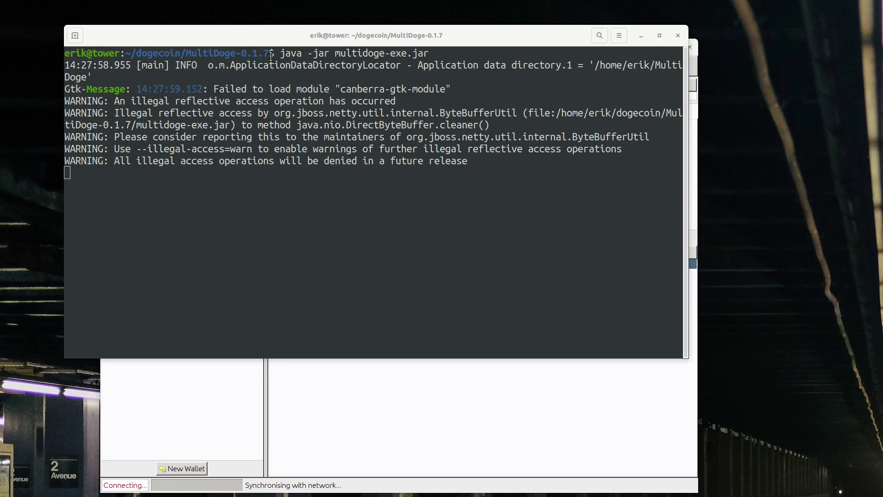
- Open MultiDoge's Export/Import Private Keys tool and select the Mywallet key on dog.txt line 8
drag(279, 53, 438, 57)
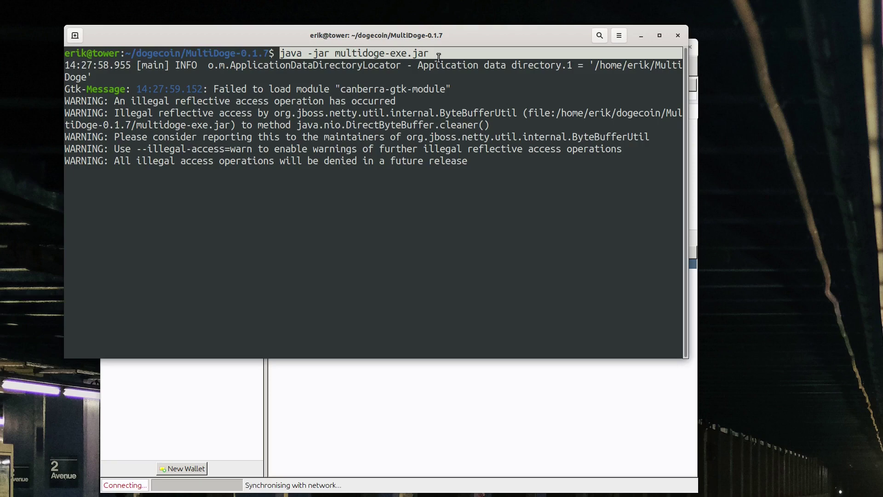
click(429, 430)
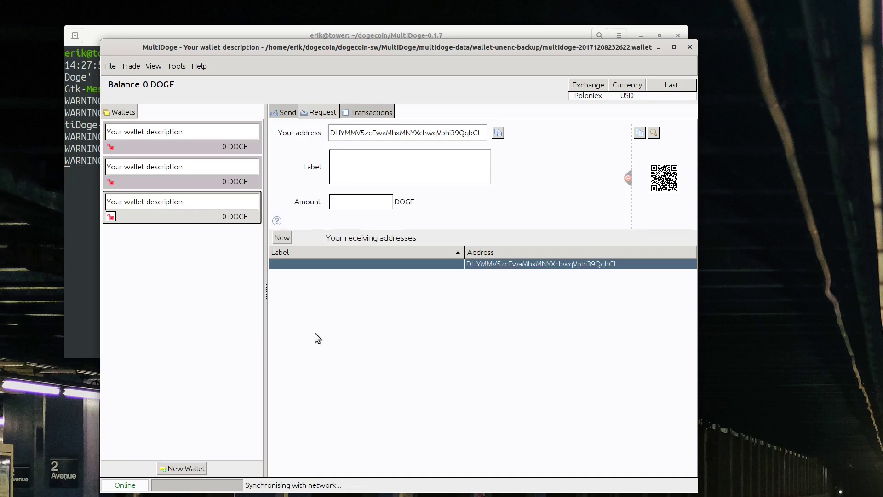
click(180, 68)
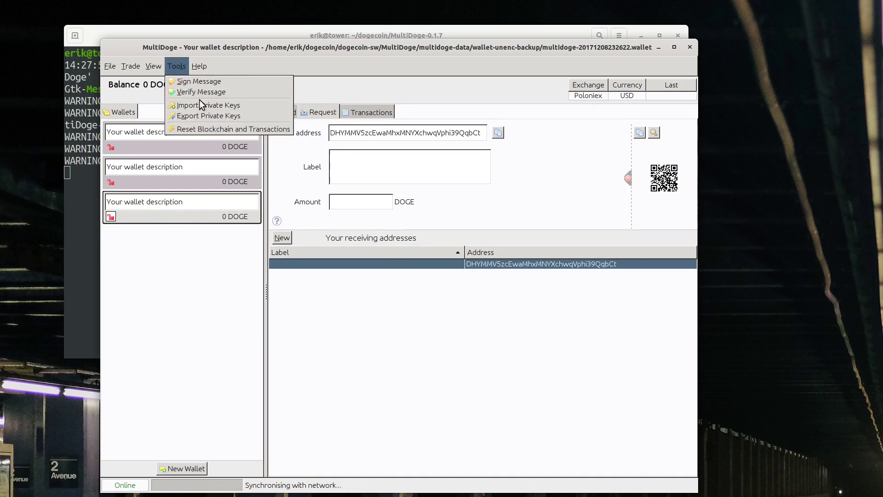
click(205, 114)
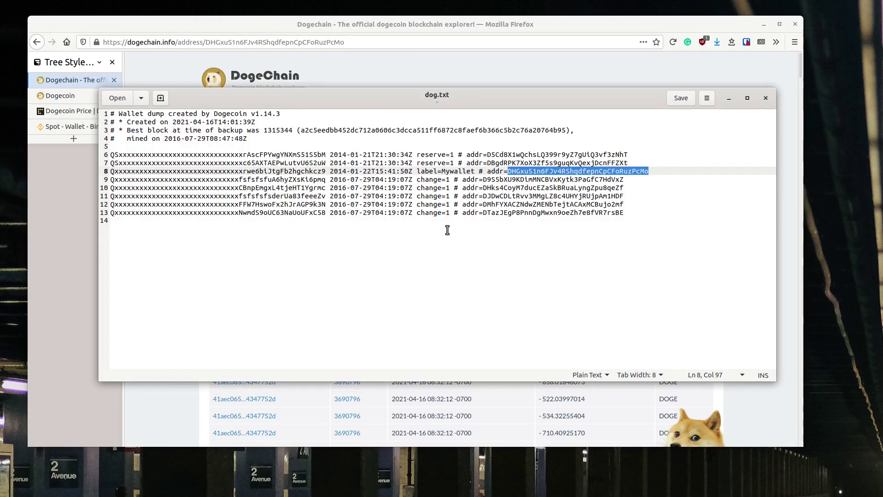
double_click(280, 172)
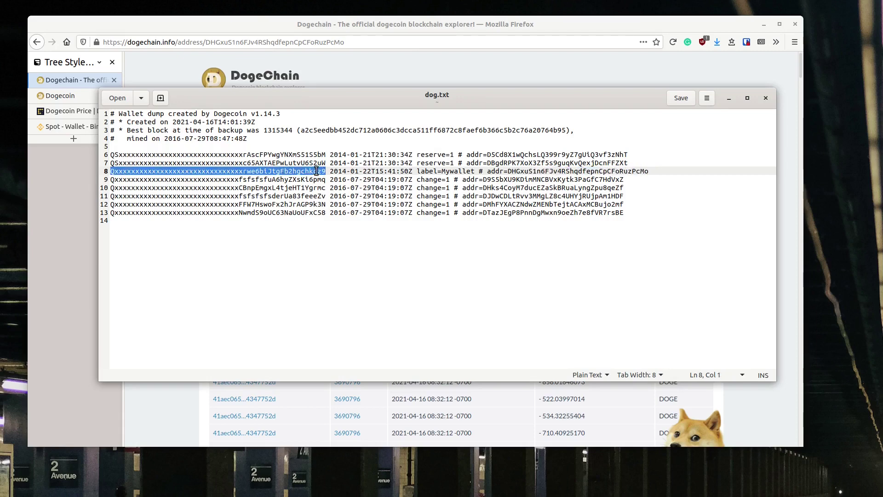